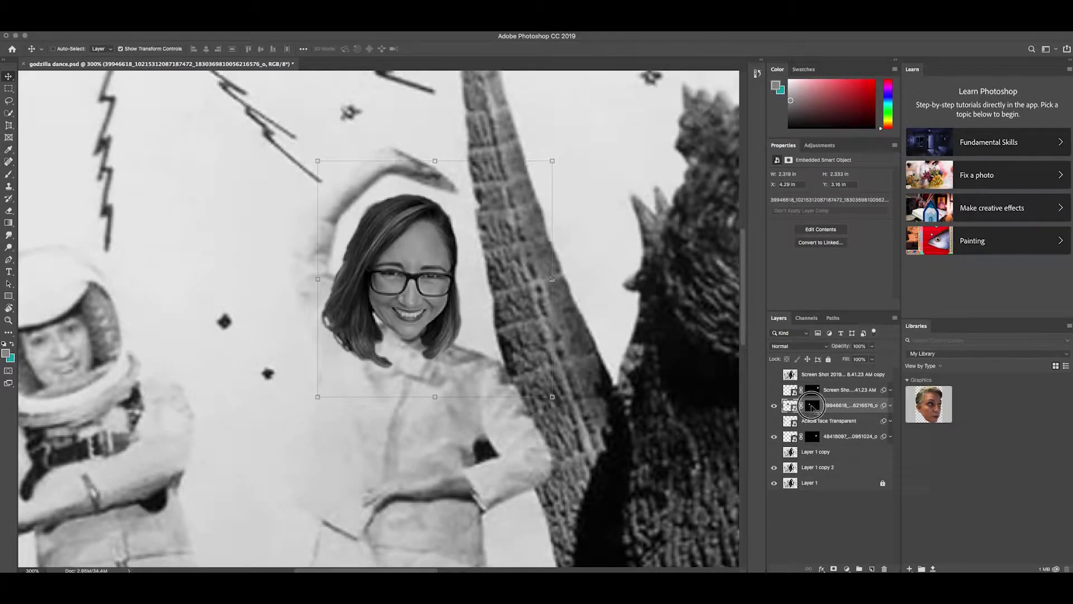
Check the layer mask of the woman with glasses in Select and Mask, with the overlay opacity at 39%, and accept it.
double_click(811, 406)
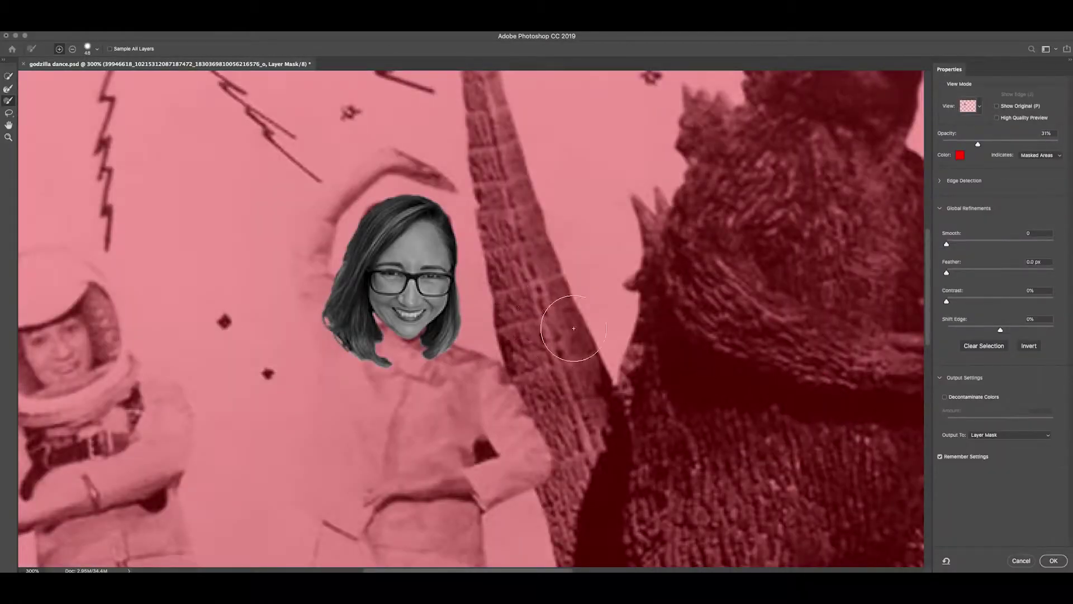
mouse_move(978, 145)
mouse_down()
mouse_move(1045, 141)
mouse_move(981, 143)
mouse_up()
click(1054, 560)
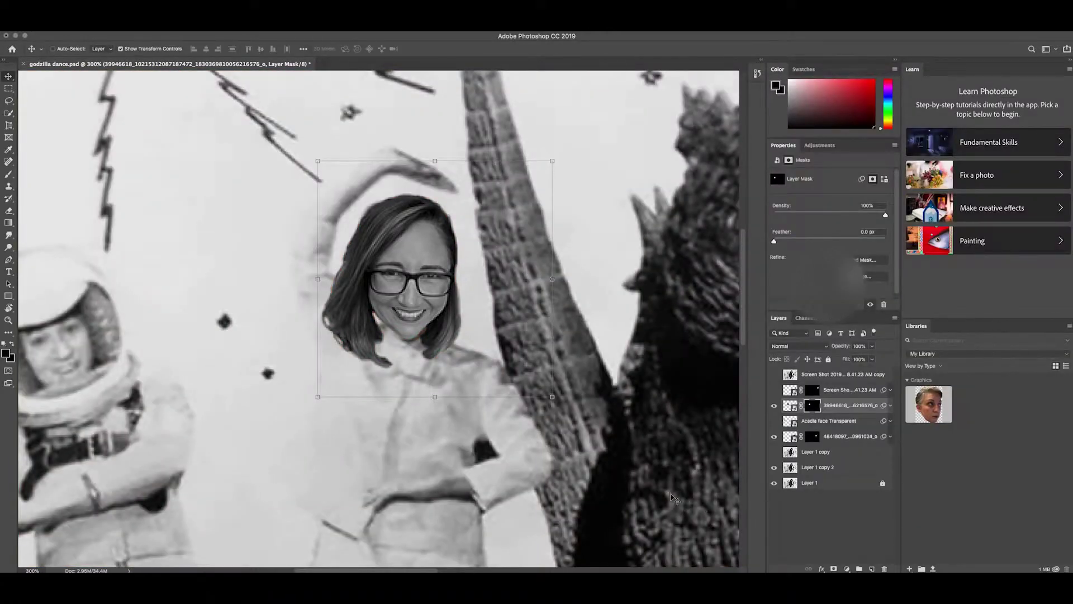
Place the portrait from the library graphics in the centre of the Godzilla picture at its original size.
key(super+0)
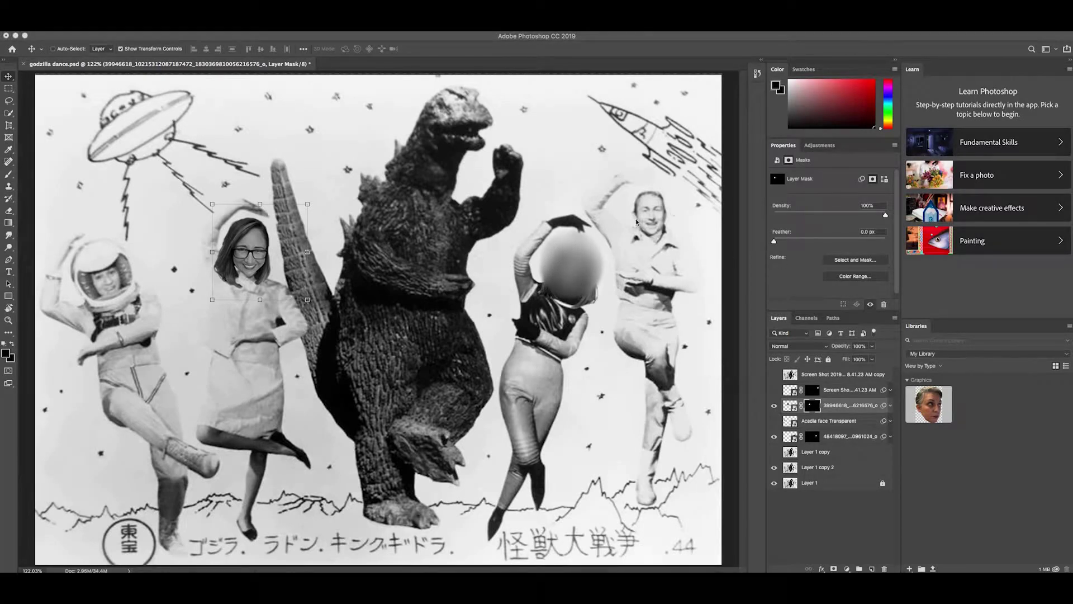
drag(929, 403, 379, 328)
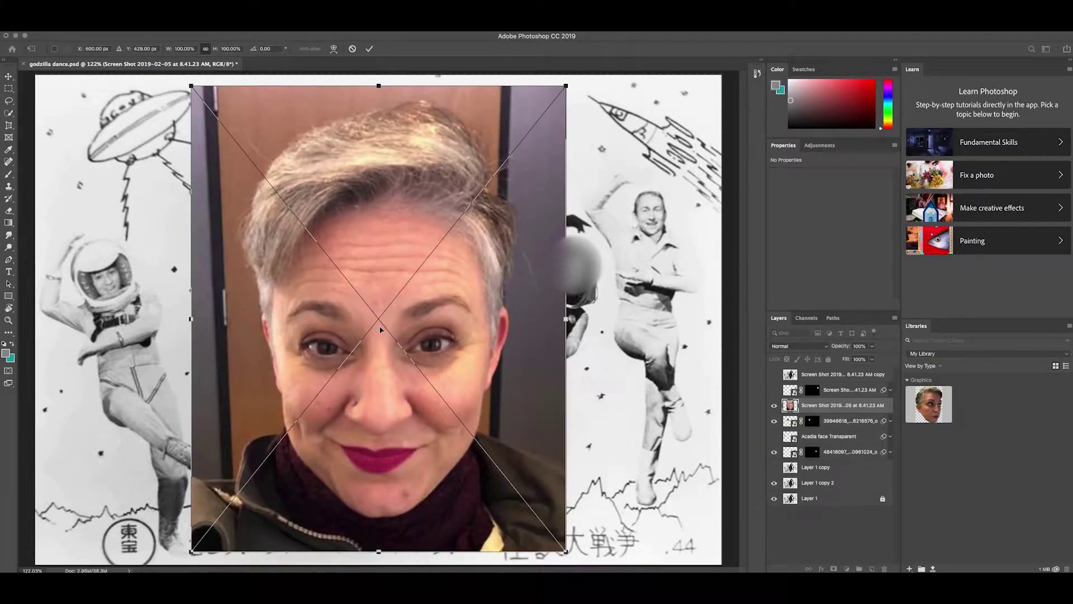
key(Return)
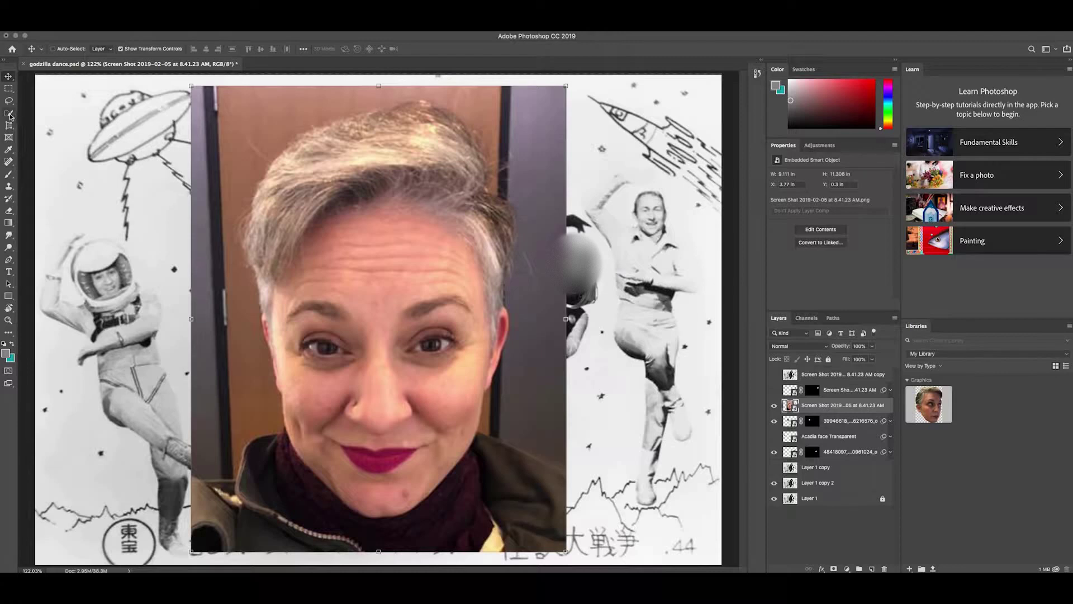
Select the face and hair of the placed portrait with the Quick Selection tool in Select and Mask.
drag(10, 114, 49, 114)
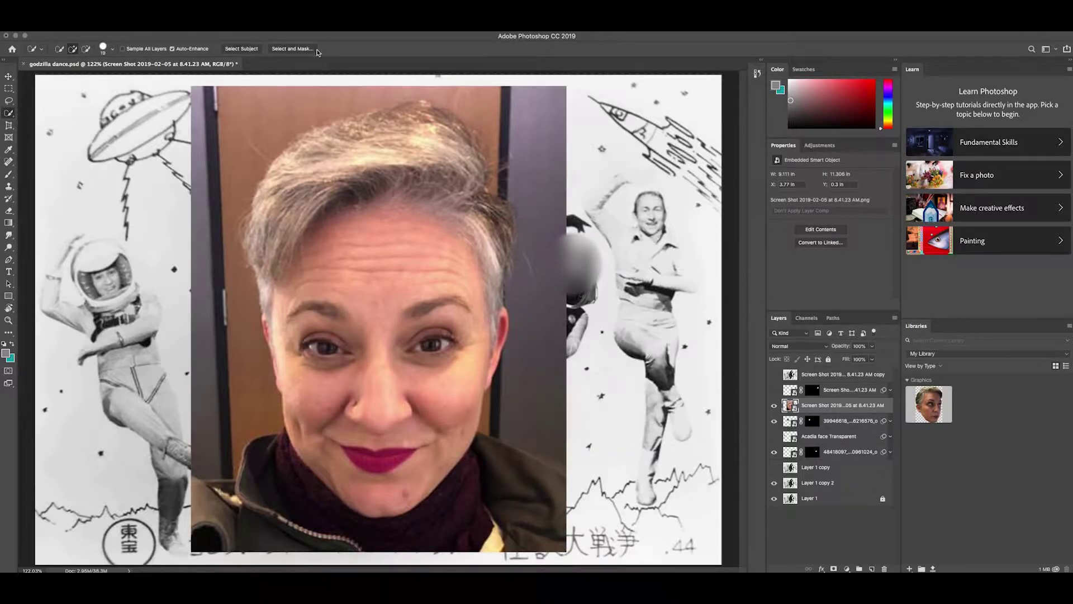
click(292, 48)
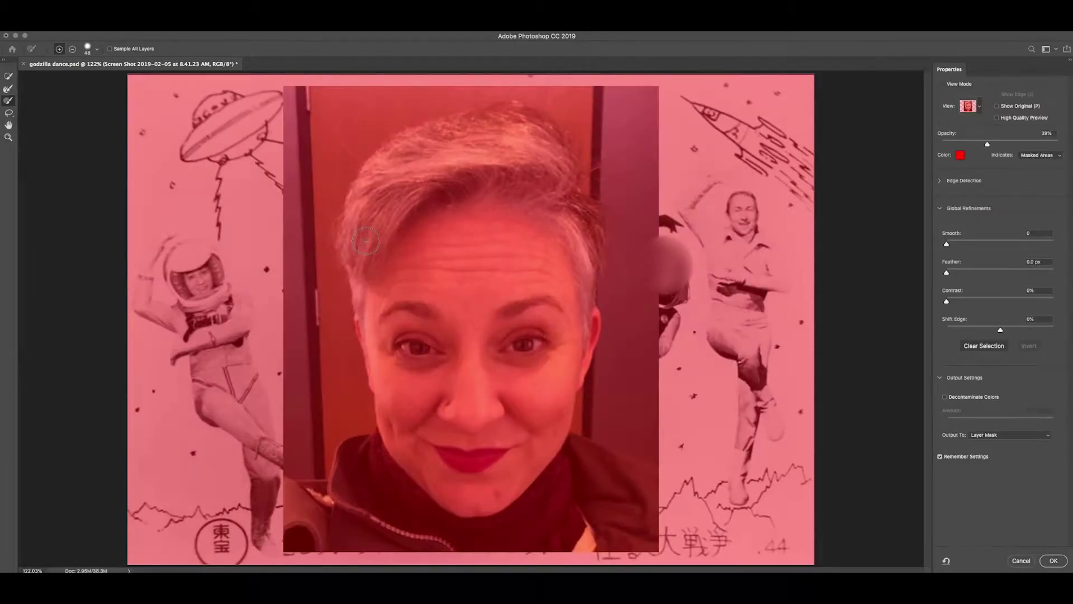
click(9, 77)
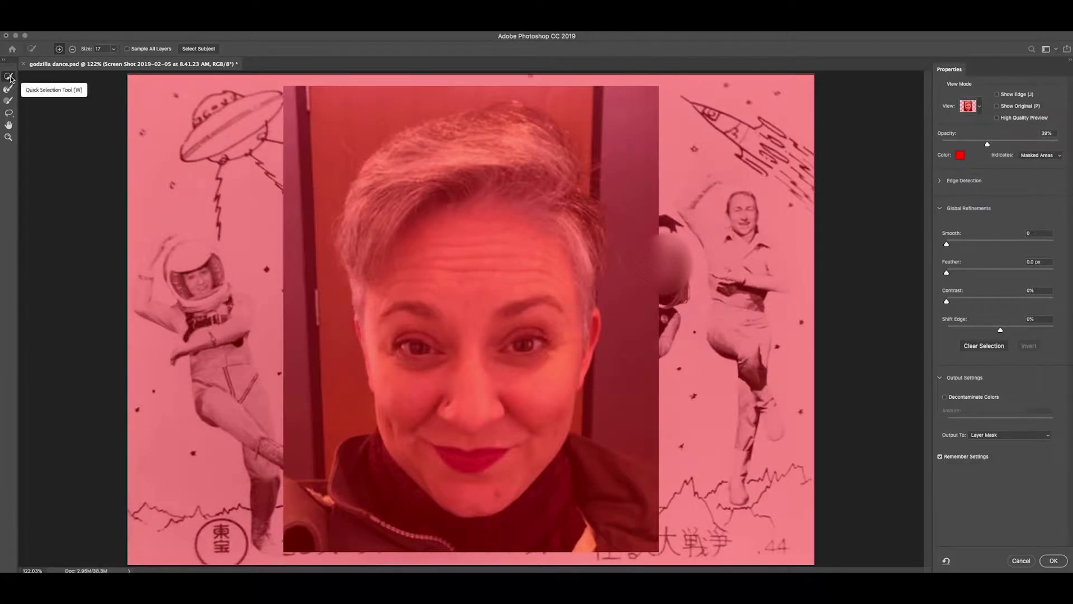
click(10, 78)
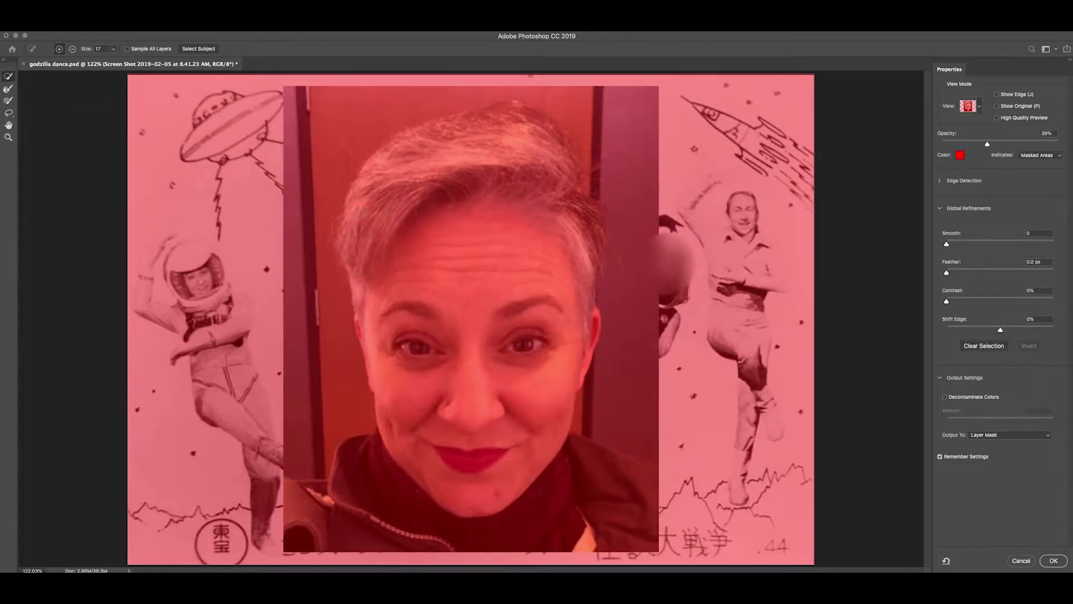
mouse_move(394, 180)
mouse_down()
mouse_move(365, 231)
mouse_move(370, 330)
mouse_move(407, 441)
mouse_move(453, 471)
mouse_move(487, 476)
mouse_move(522, 445)
mouse_move(528, 422)
mouse_up()
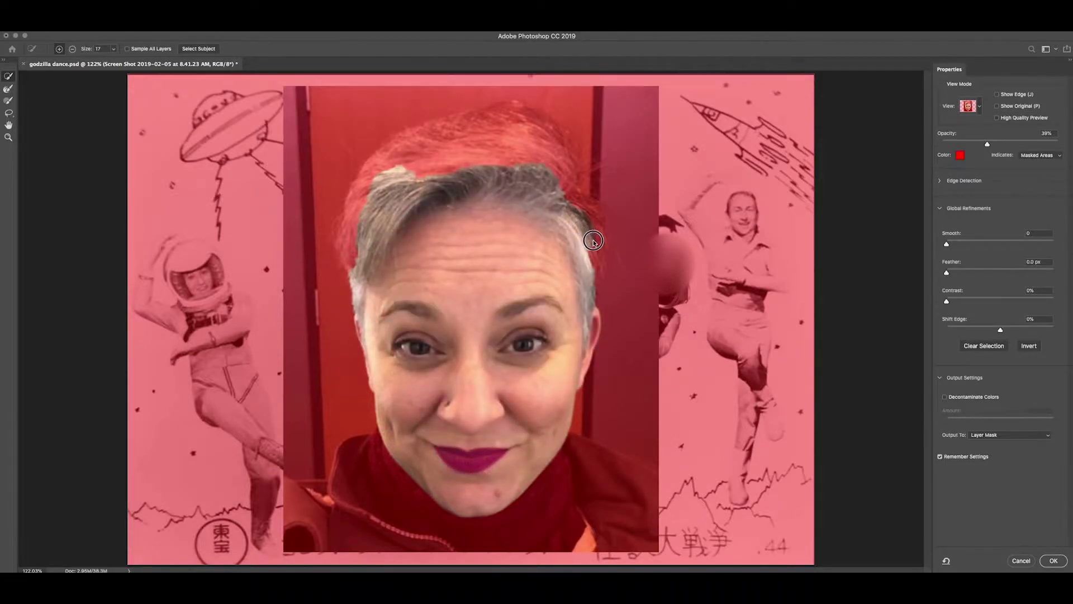
drag(584, 207, 588, 284)
mouse_move(554, 169)
mouse_down()
mouse_move(539, 143)
mouse_move(515, 136)
mouse_up()
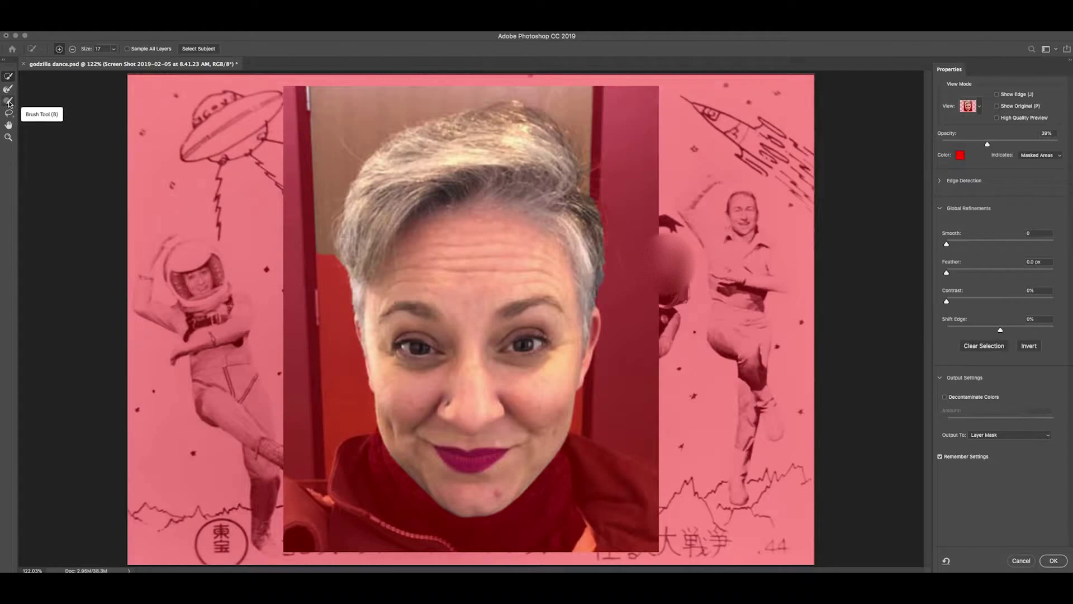
Subtract the wall area beside and above the hair's left side from the selection with the Brush tool.
click(9, 102)
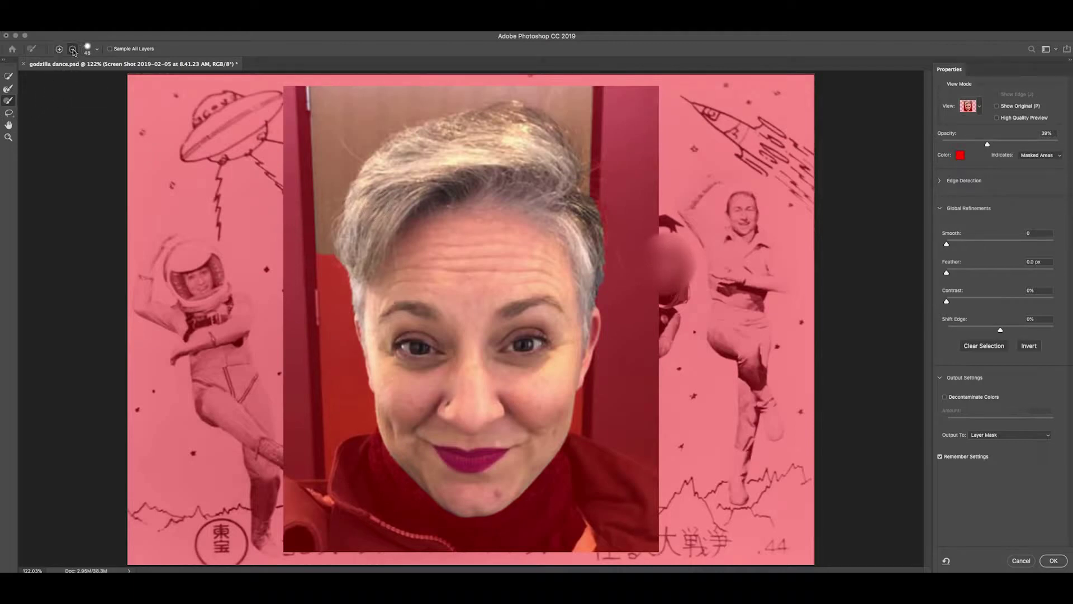
mouse_move(316, 103)
mouse_down()
mouse_move(313, 94)
mouse_move(319, 249)
mouse_move(330, 143)
mouse_move(359, 88)
mouse_move(464, 78)
mouse_move(650, 91)
mouse_move(664, 140)
mouse_move(663, 437)
mouse_move(650, 546)
mouse_move(268, 553)
mouse_up()
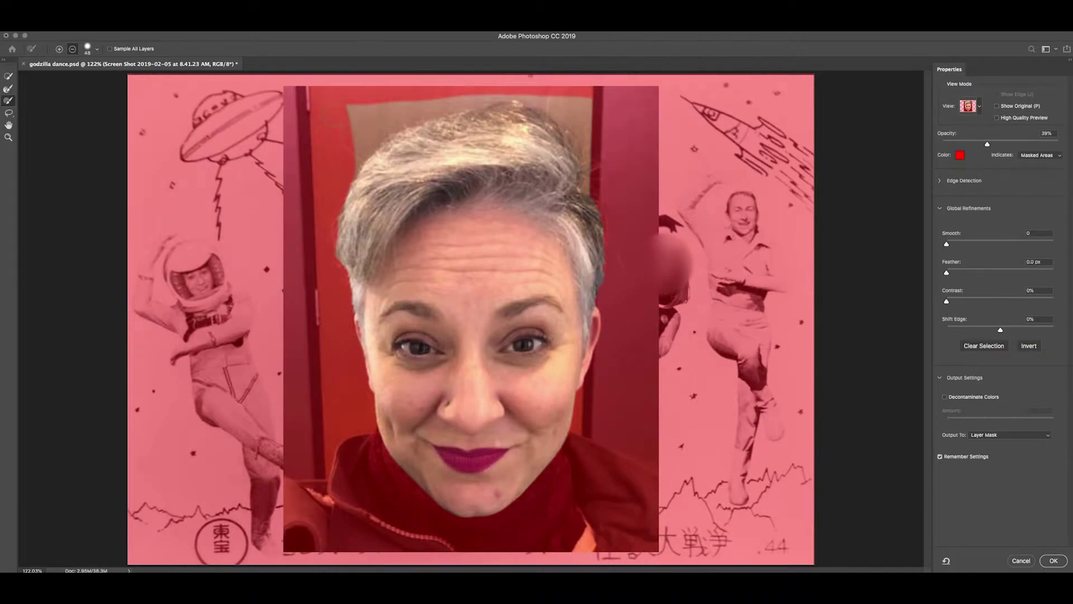
mouse_move(337, 114)
mouse_down()
mouse_move(341, 166)
mouse_move(376, 130)
mouse_move(427, 108)
mouse_move(416, 98)
mouse_move(342, 120)
mouse_move(449, 92)
mouse_move(451, 126)
mouse_up()
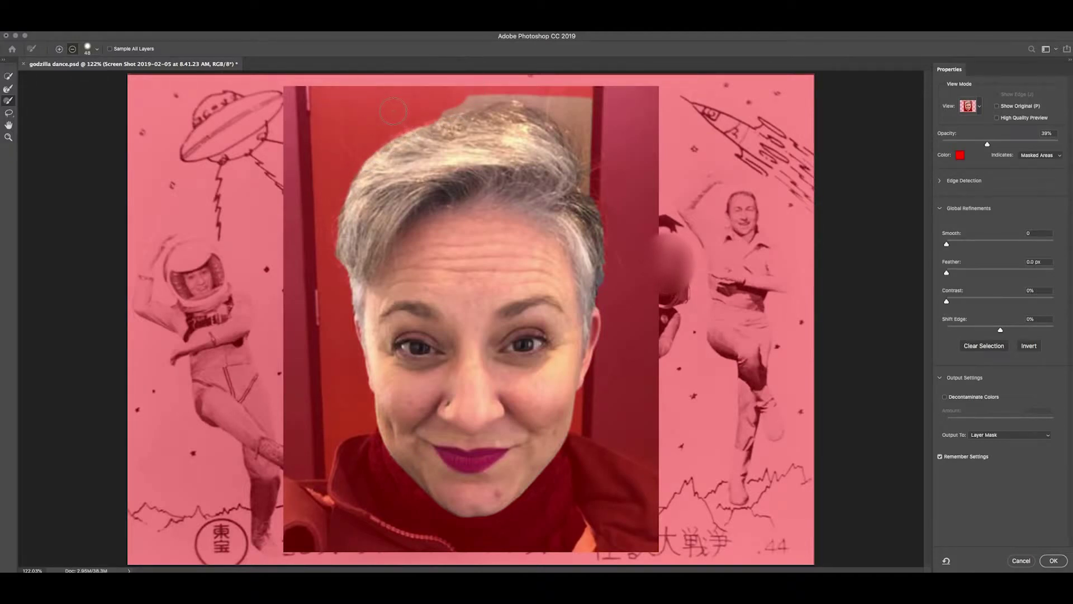
Brush the remaining wall out of the selection along the top and right edge of the hair.
key(super+equal)
key(super+equal)
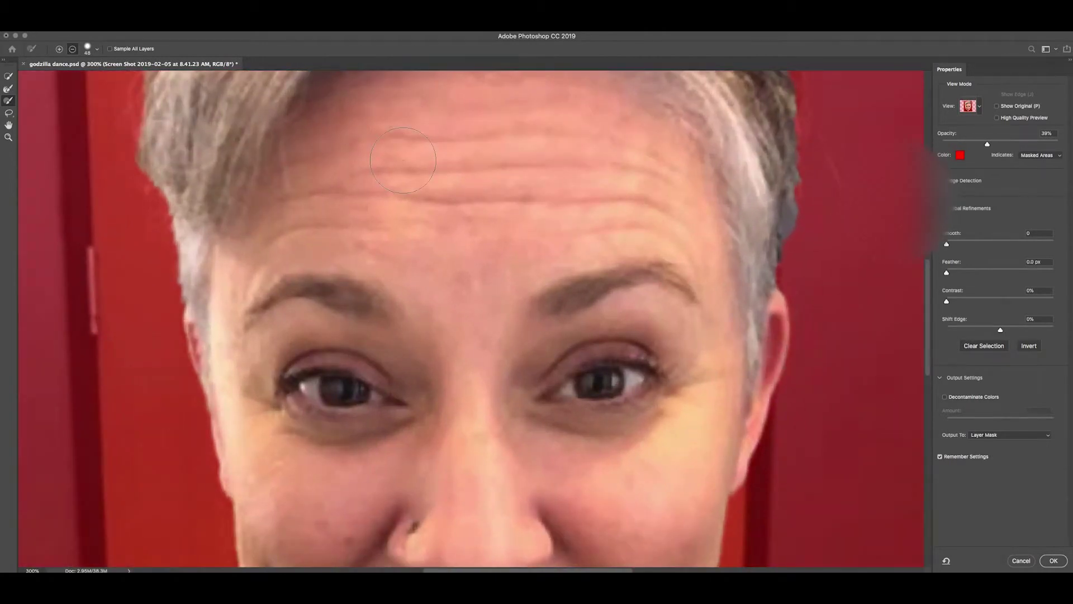
scroll(467, 209, up, 6)
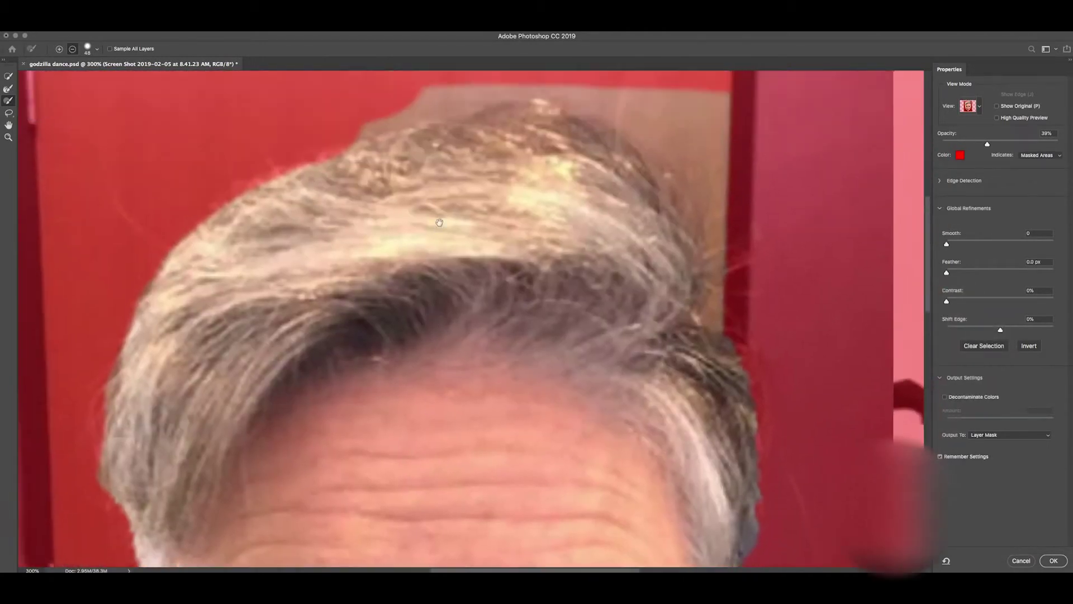
mouse_move(357, 170)
mouse_down()
mouse_move(528, 135)
mouse_move(632, 168)
mouse_move(707, 199)
mouse_up()
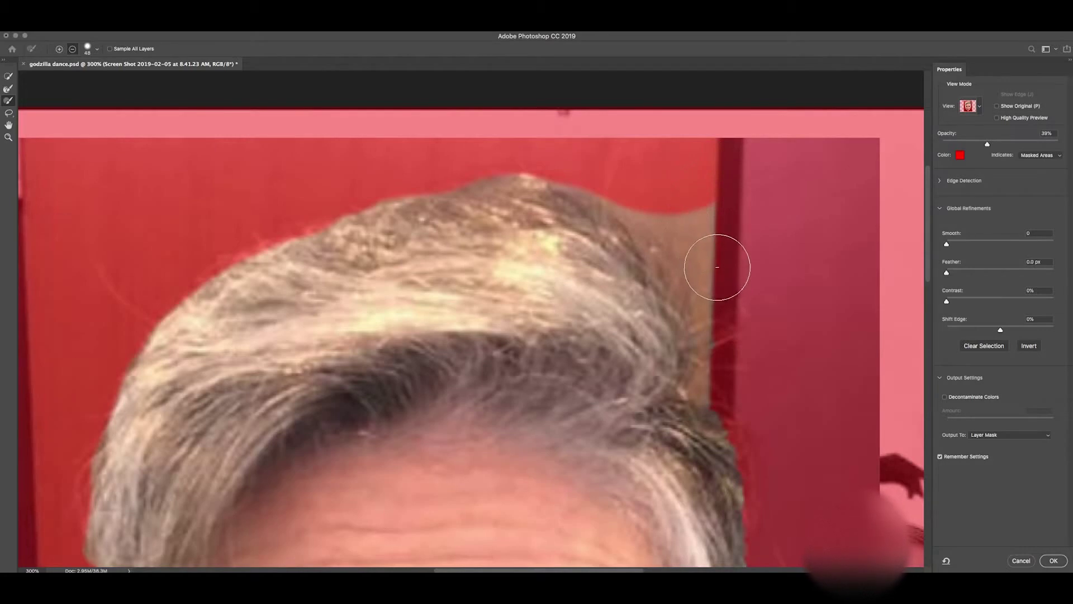
drag(717, 267, 620, 199)
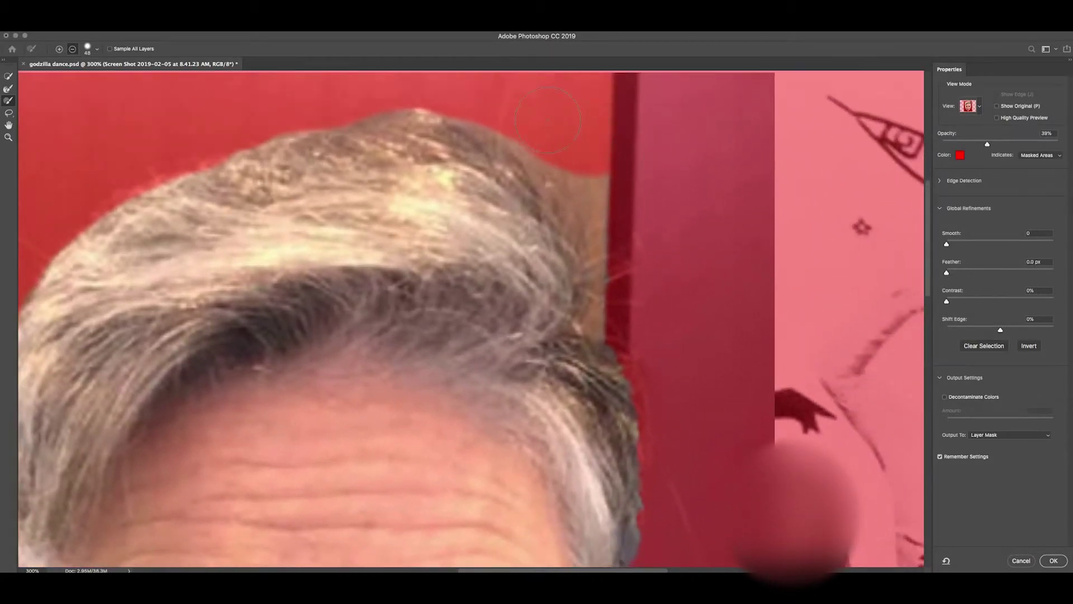
mouse_move(548, 119)
mouse_down()
mouse_move(583, 138)
mouse_move(630, 204)
mouse_move(634, 307)
mouse_up()
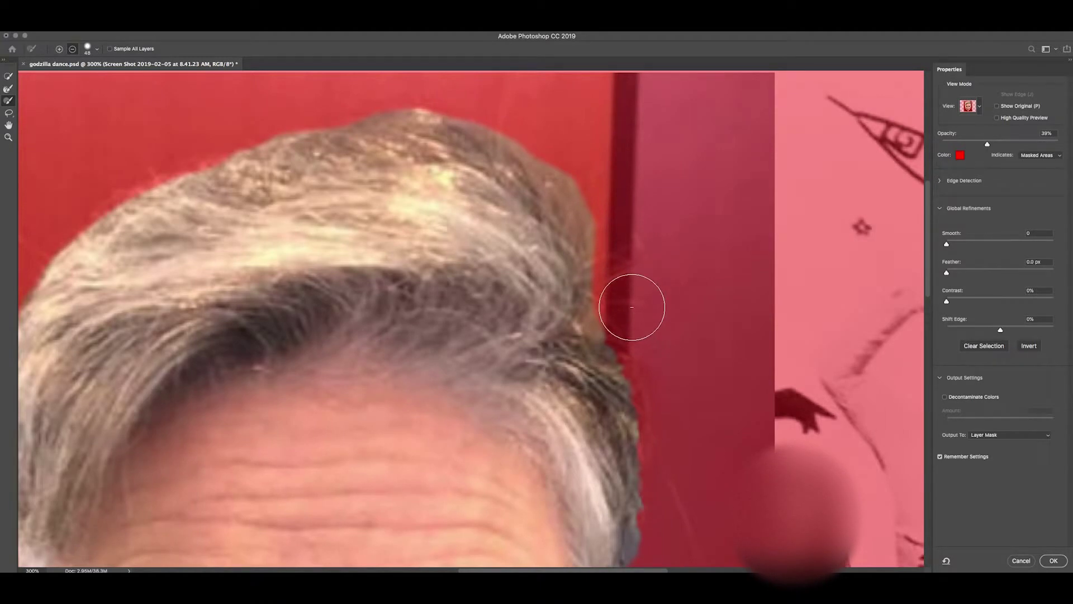
Paint the missing hair on the right side of the head back into the selection with a smaller brush.
key(bracketleft)
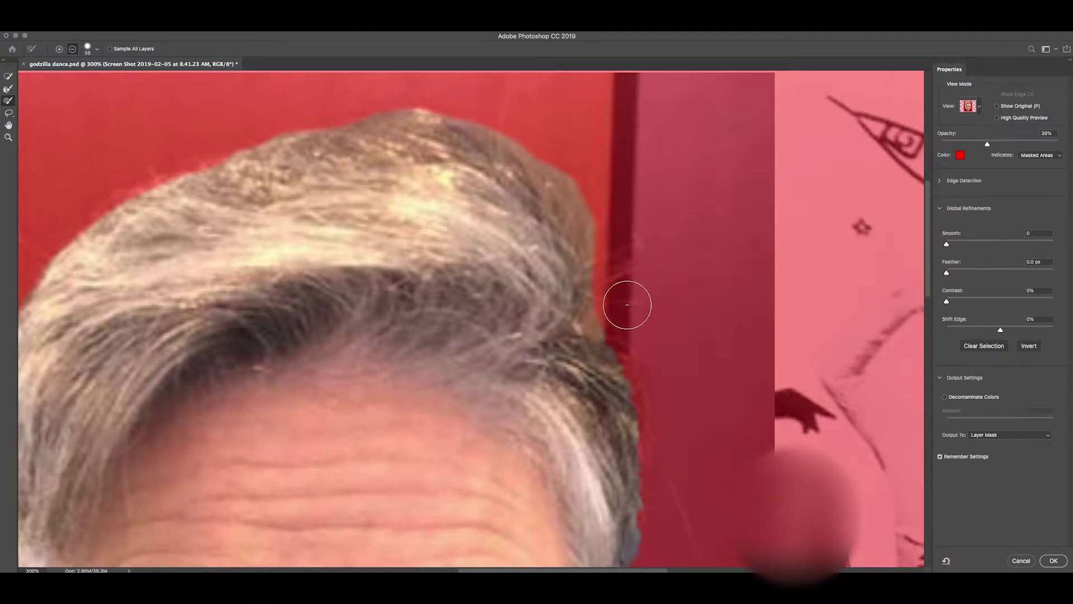
key(bracketleft)
key(bracketleft)
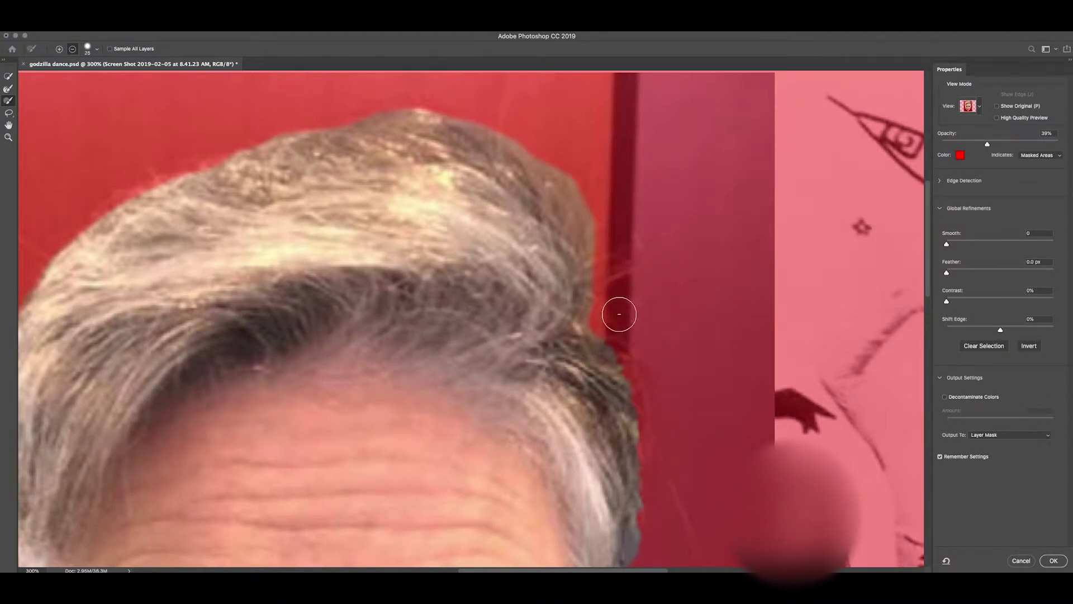
key(bracketleft)
key(bracketleft)
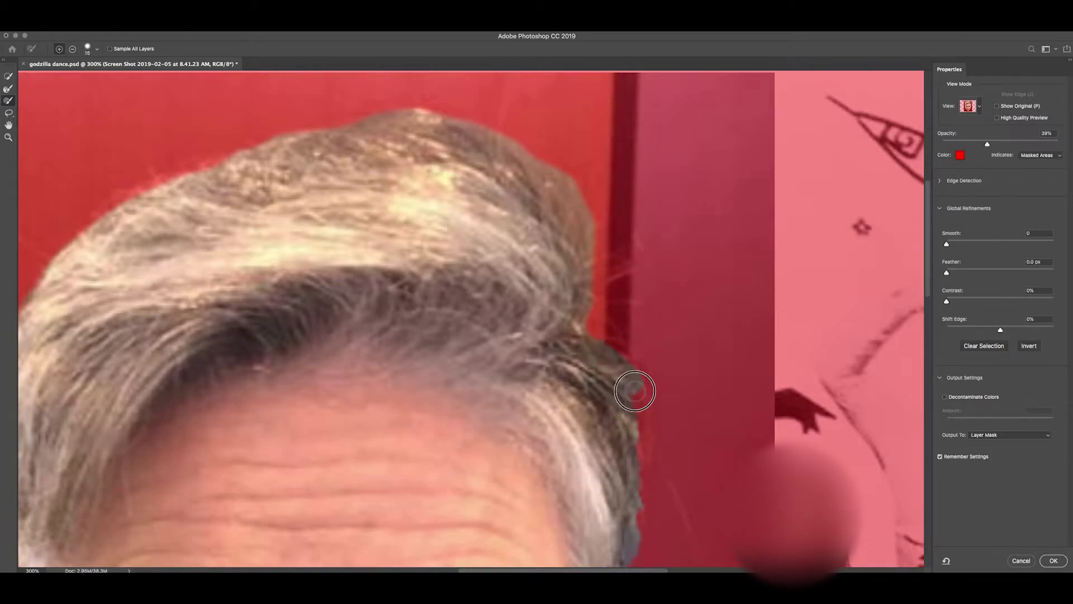
mouse_move(635, 391)
mouse_down()
mouse_move(635, 457)
mouse_move(585, 458)
mouse_up()
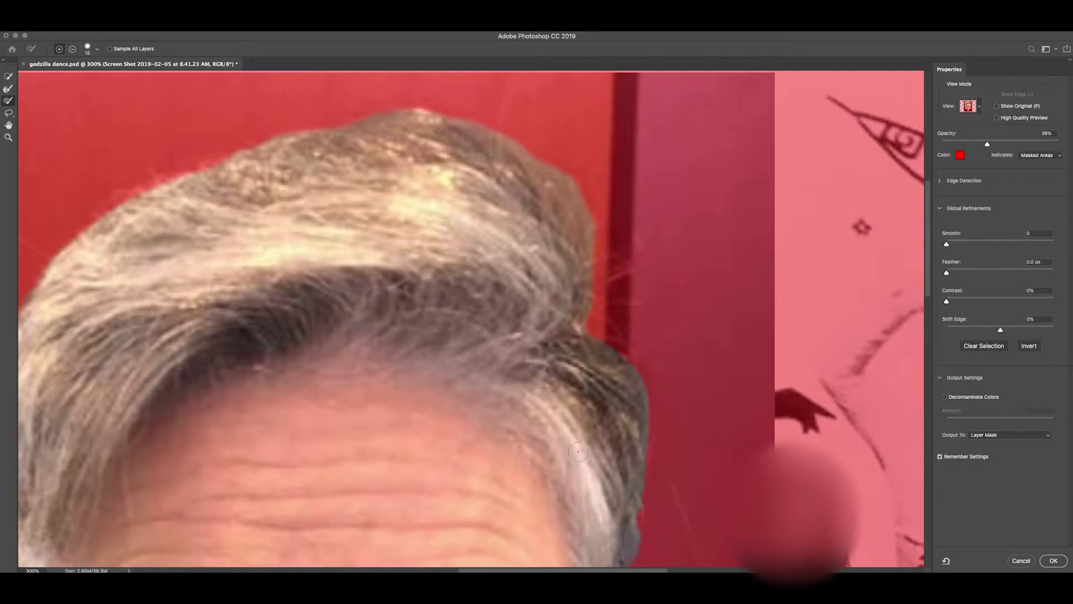
Set the overlay opacity to 32%, keep Layer Mask as the output, and apply the selection to the portrait.
key(b)
scroll(549, 367, down, 10)
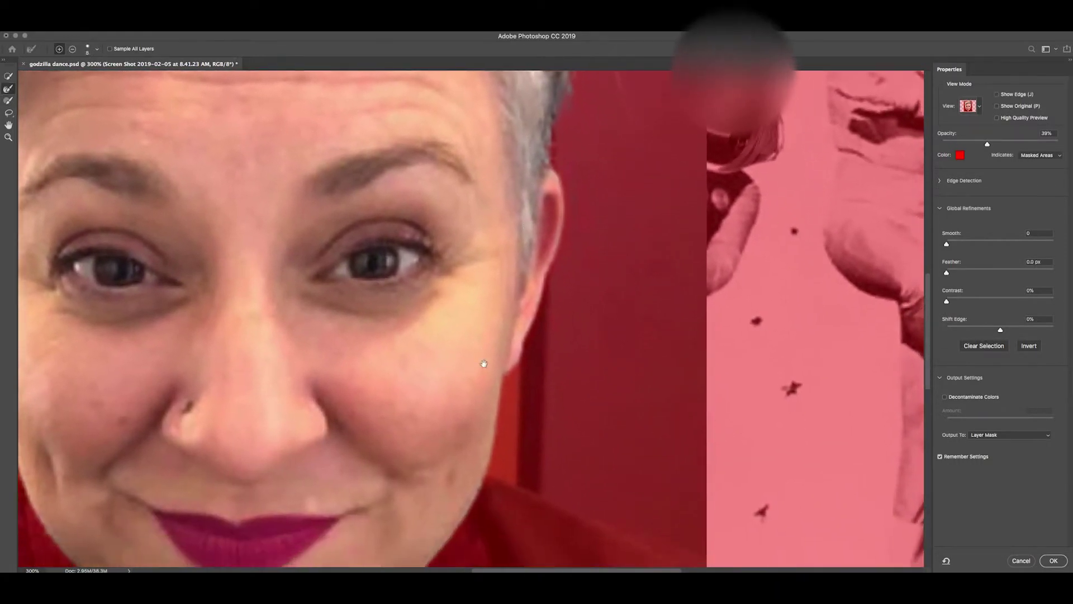
scroll(495, 322, down, 5)
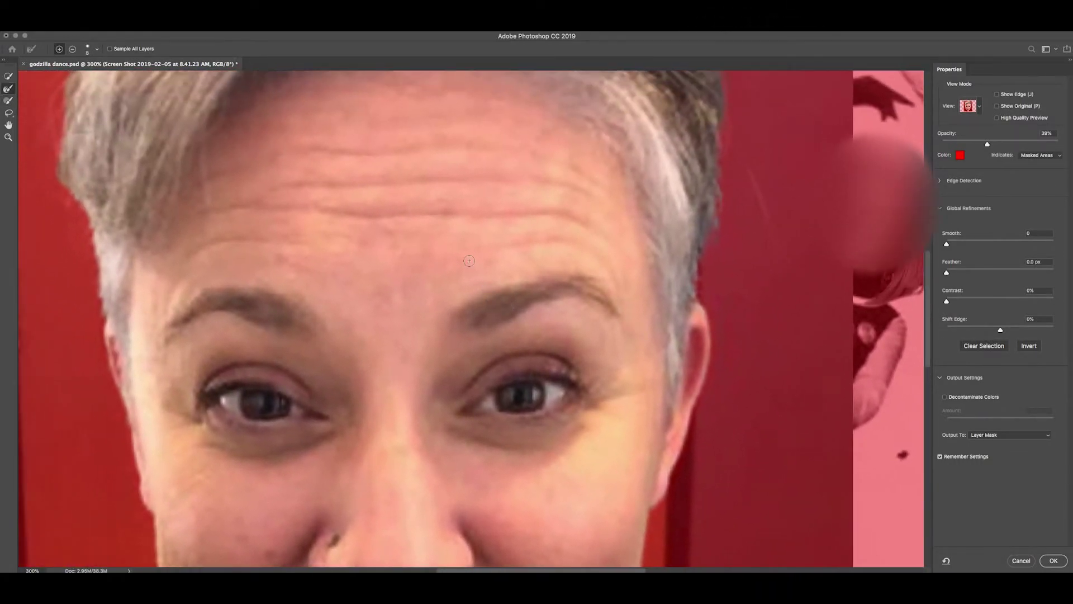
scroll(469, 261, down, 5)
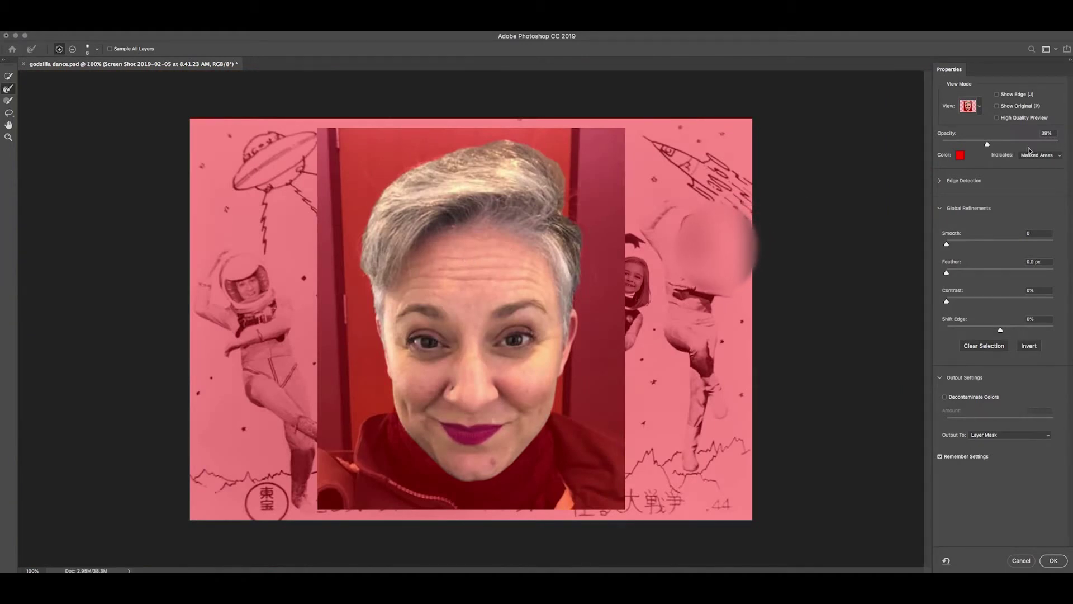
drag(989, 143, 1058, 143)
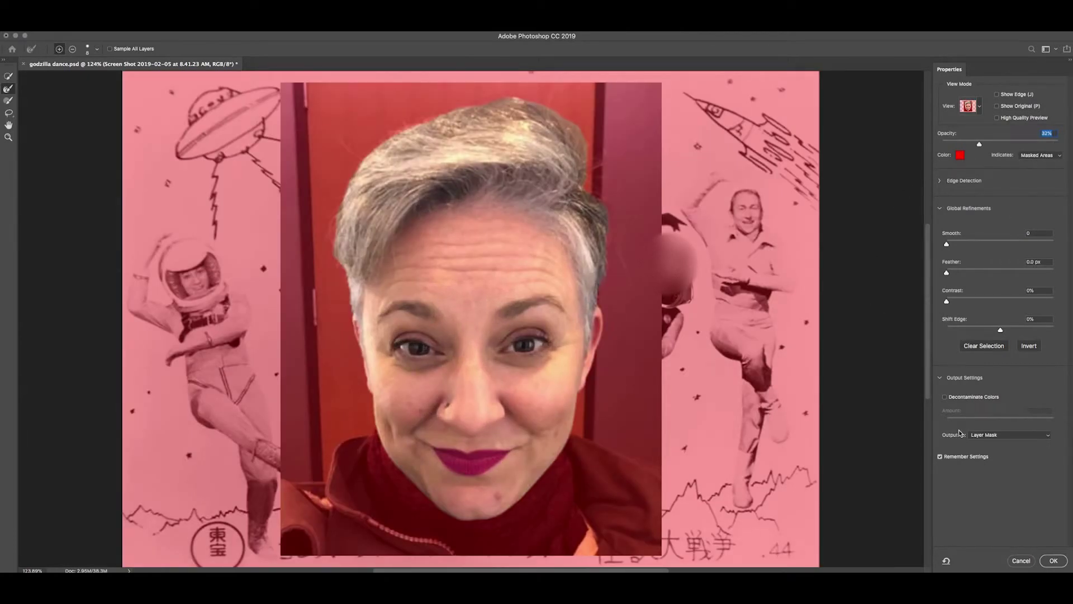
click(1050, 436)
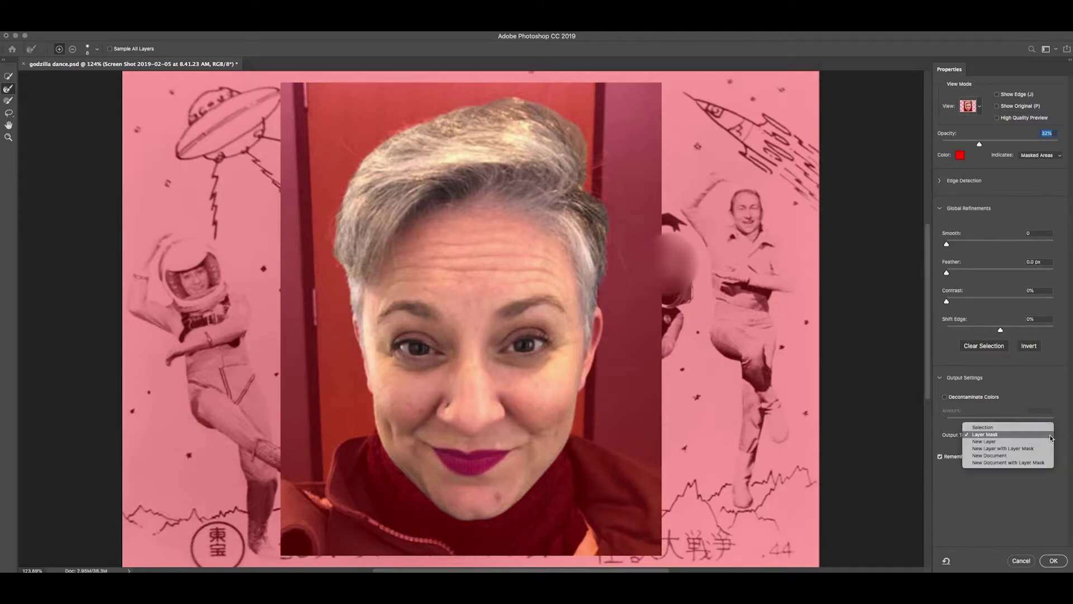
click(987, 435)
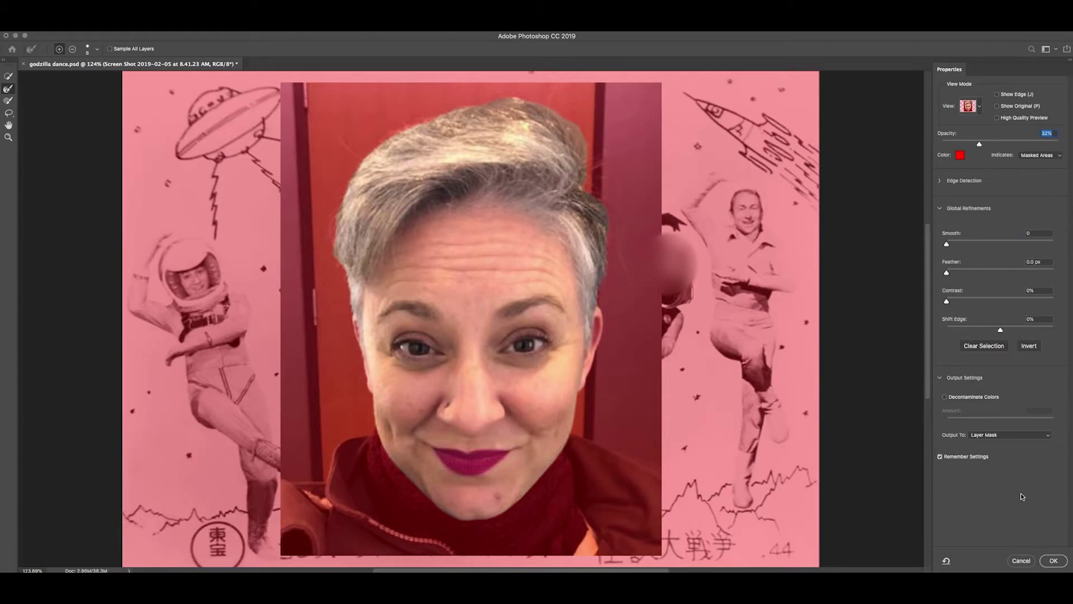
click(1053, 561)
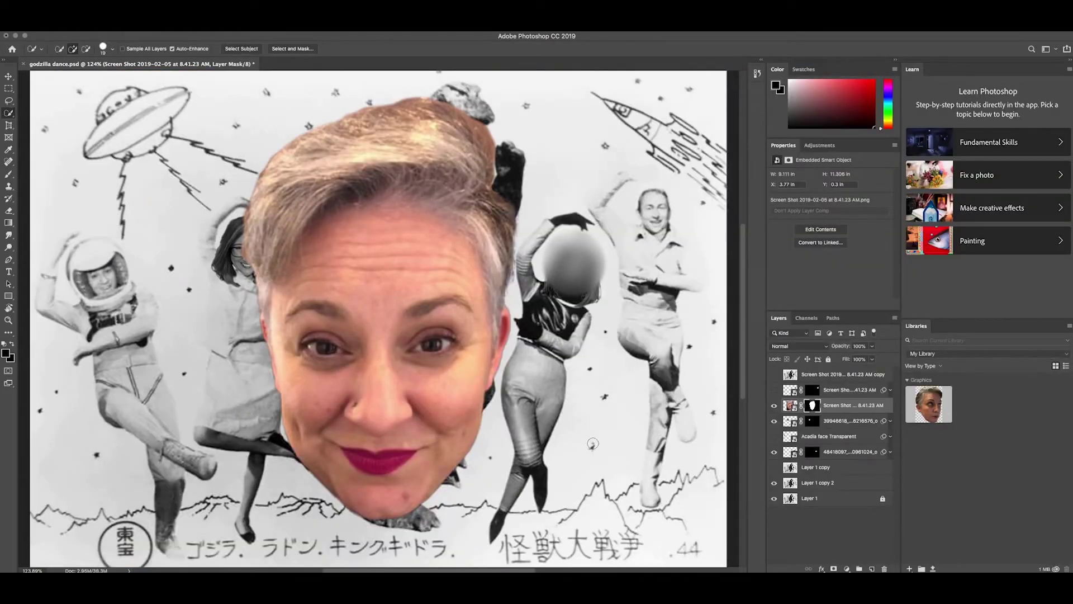
Scale the cut-out head to about 34.8% and move it over the rightmost dancer's head.
click(9, 76)
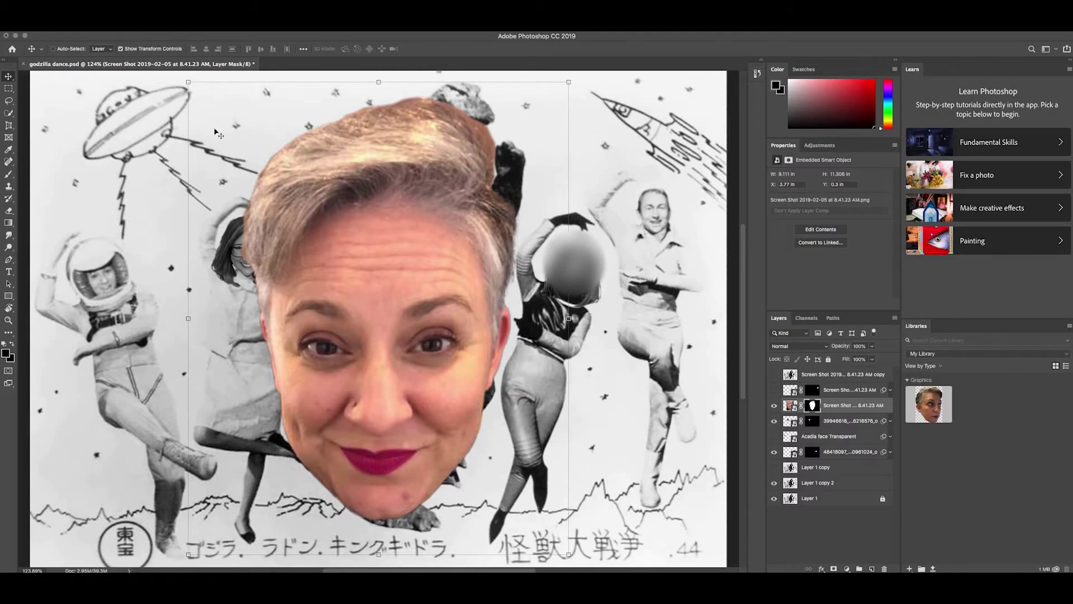
drag(188, 82, 423, 401)
drag(508, 460, 656, 204)
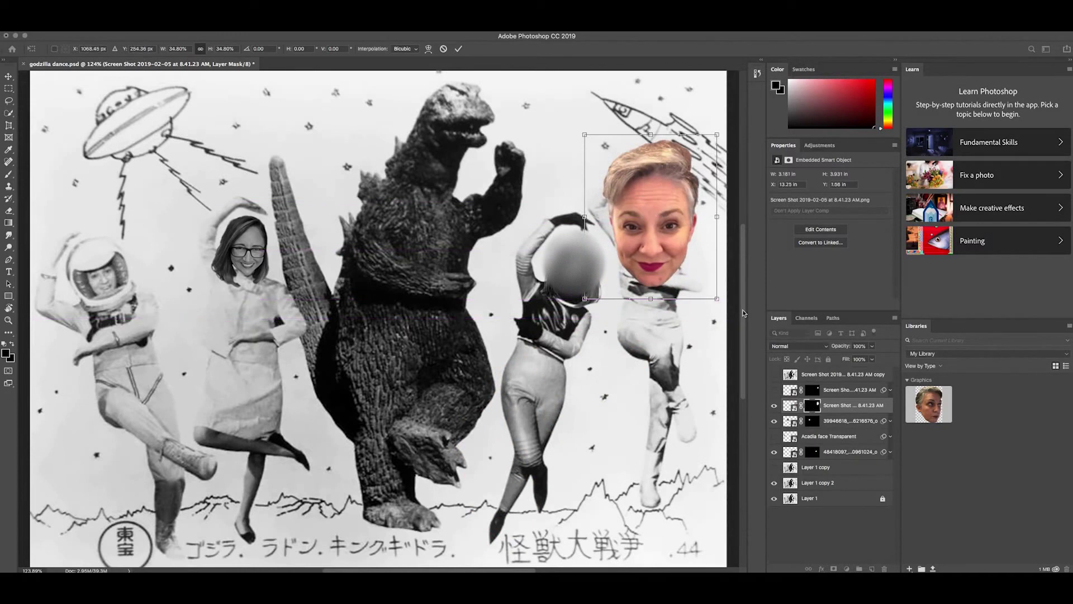
Lower the head layer's opacity to 62% and scale the head to 20% over the rightmost dancer's face.
click(872, 347)
drag(872, 361, 855, 359)
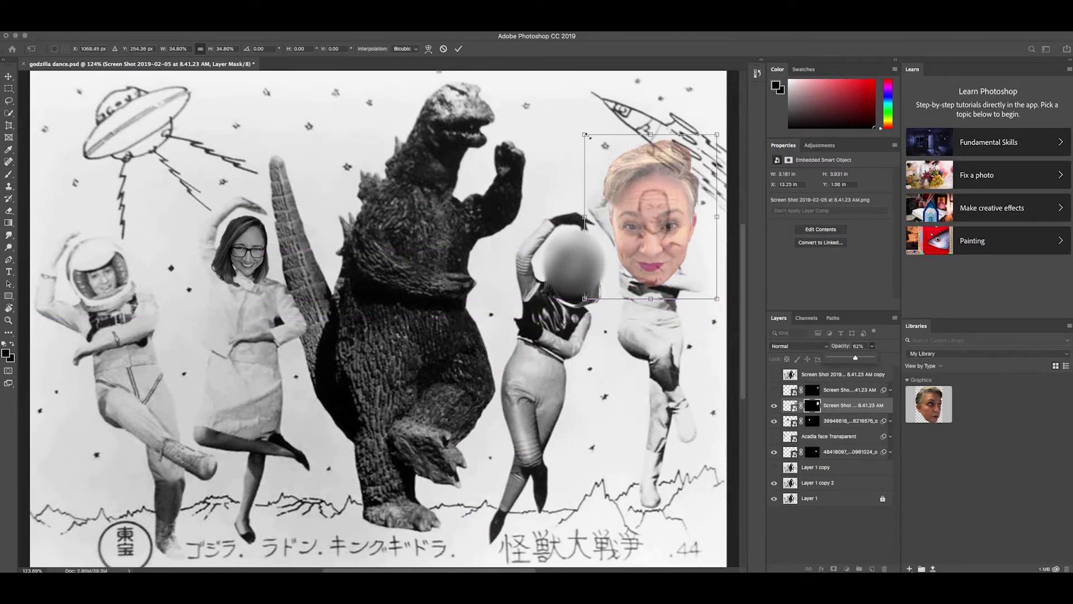
drag(586, 136, 623, 220)
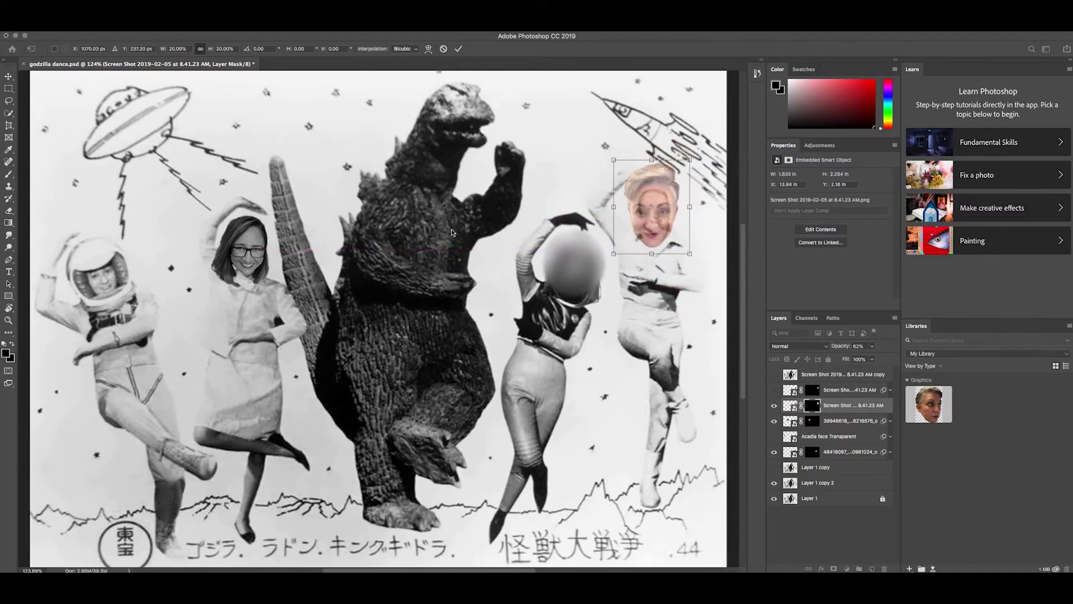
Scale the head down further to about 14% and position it on the rightmost dancer's neck and collar.
key(super+equal)
key(super+equal)
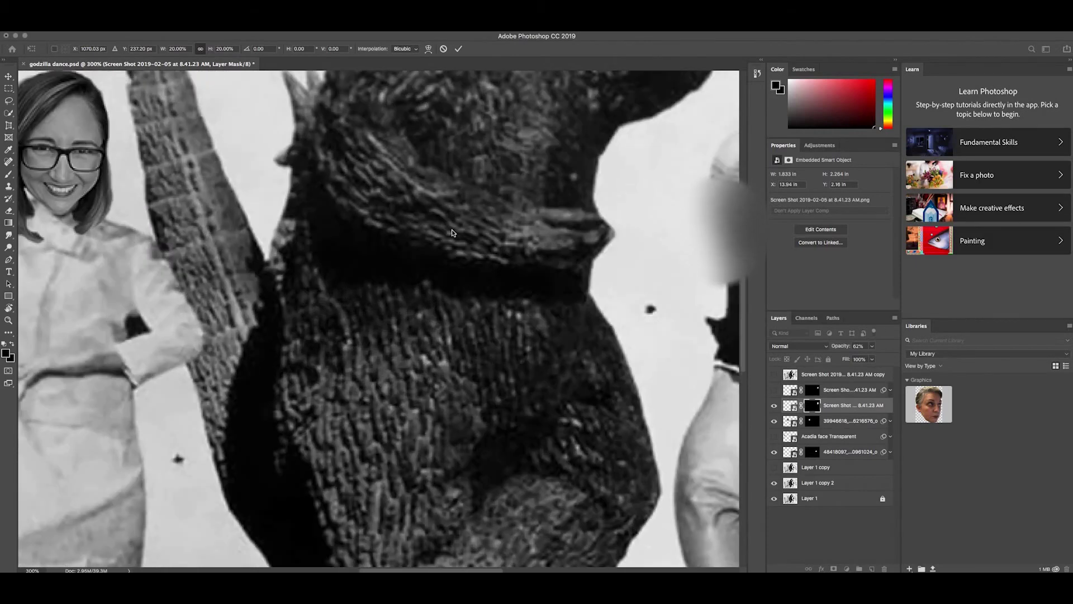
drag(549, 201, 484, 259)
drag(558, 174, 560, 210)
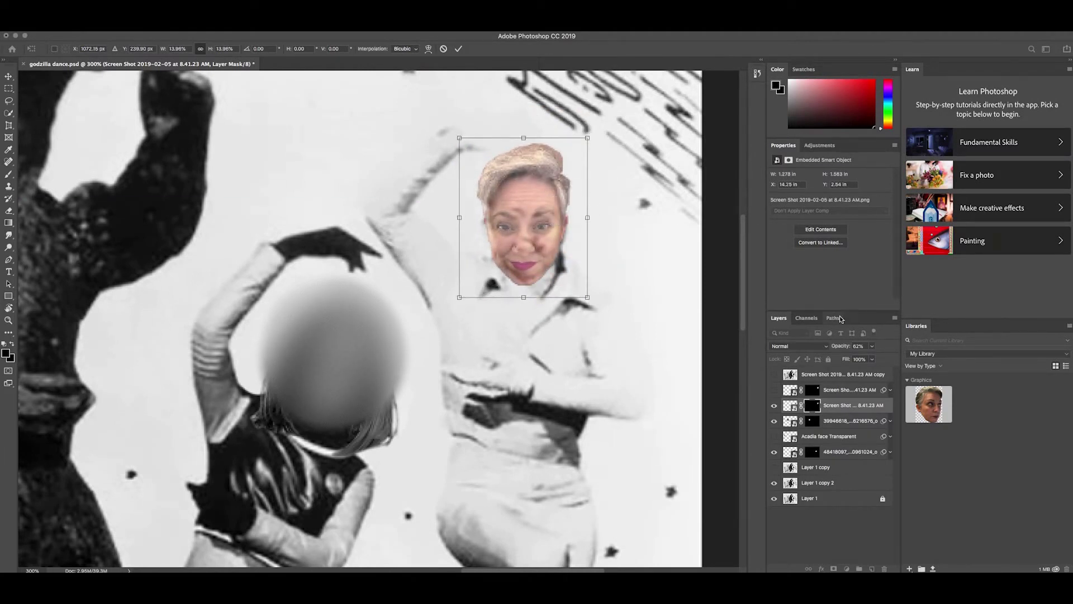
Set the head layer's opacity back to 100% and commit the transform.
click(874, 347)
drag(874, 360, 895, 360)
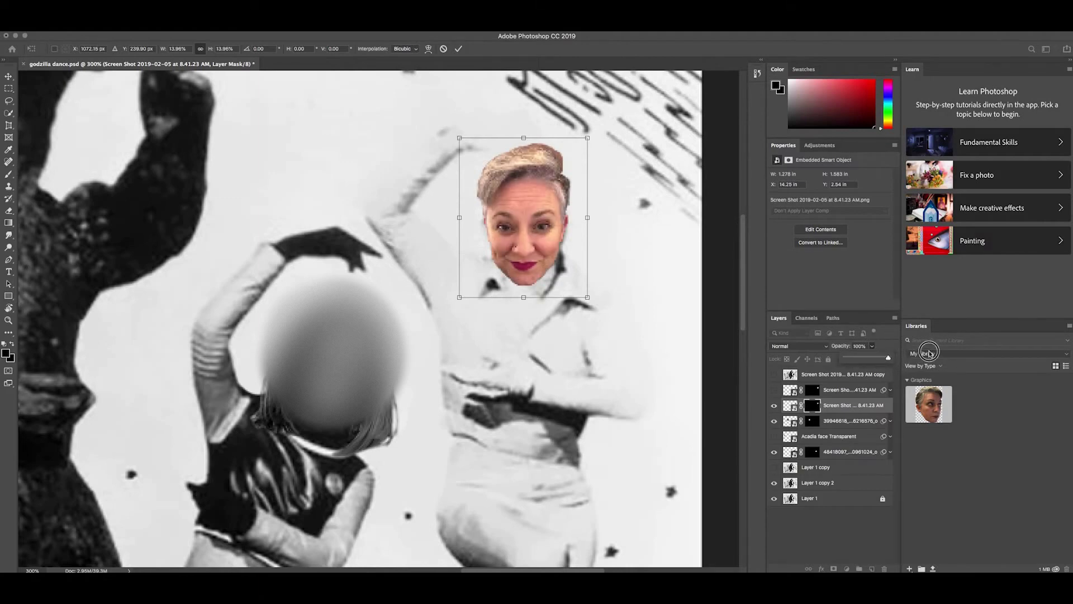
key(Return)
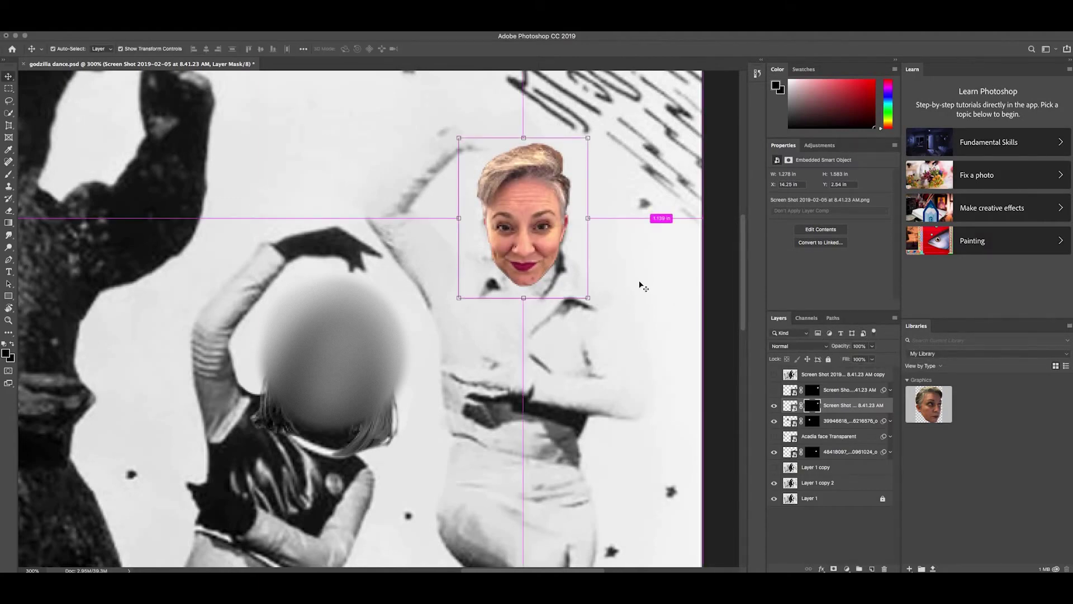
key(super+0)
click(545, 160)
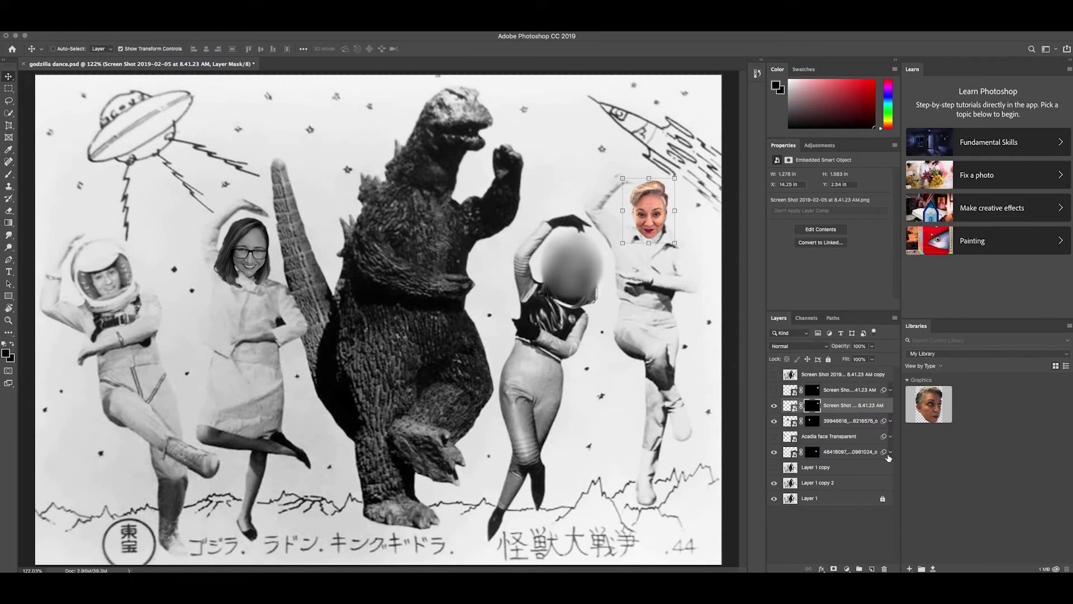
Target the head layer's image instead of its mask and start a Black & White adjustment on it.
click(789, 405)
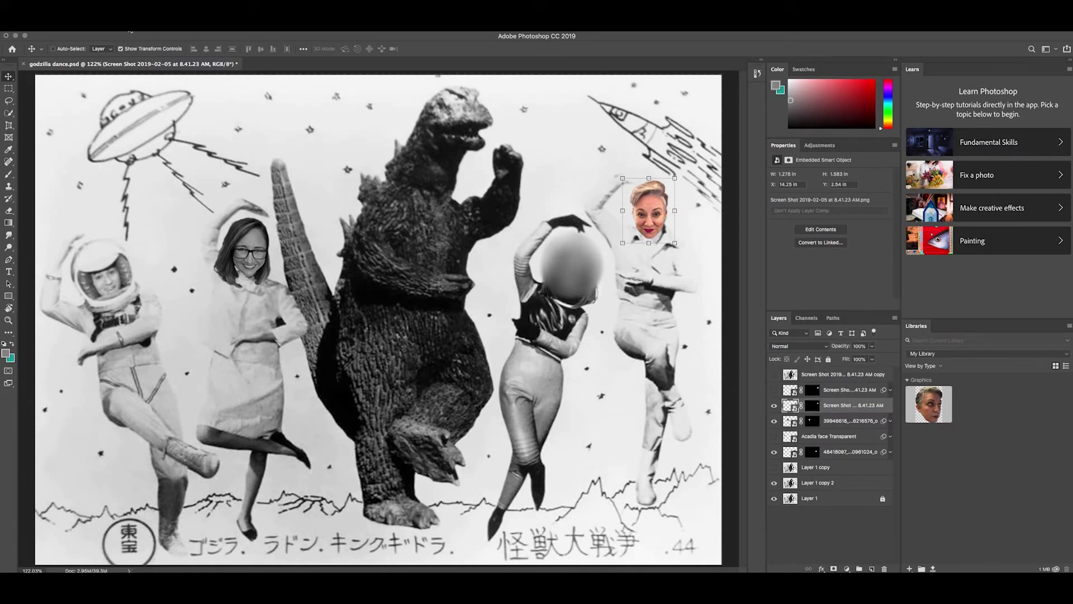
click(130, 31)
mouse_move(144, 51)
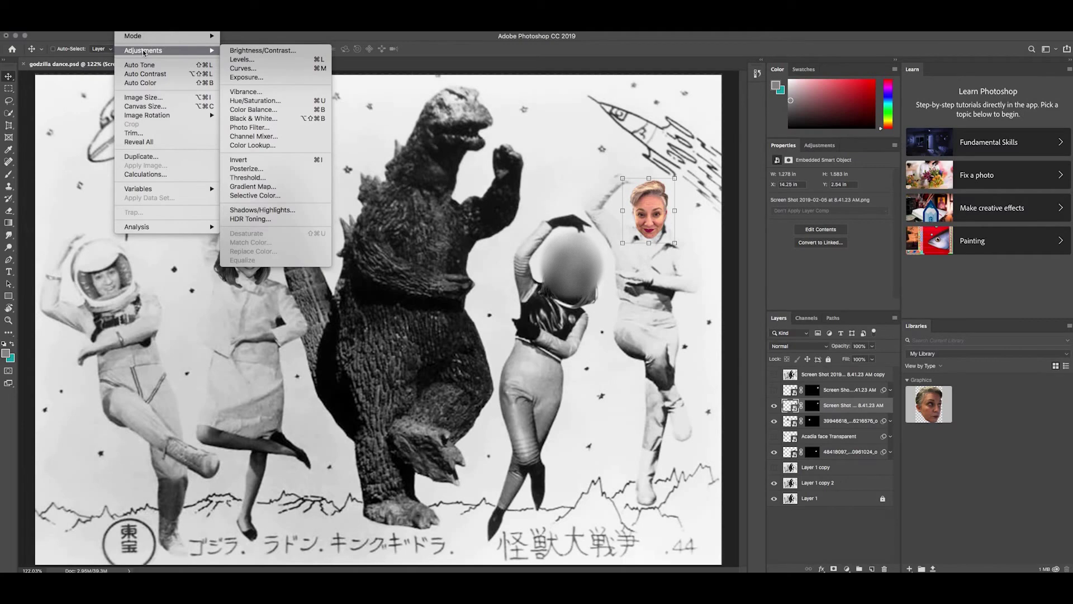
click(279, 118)
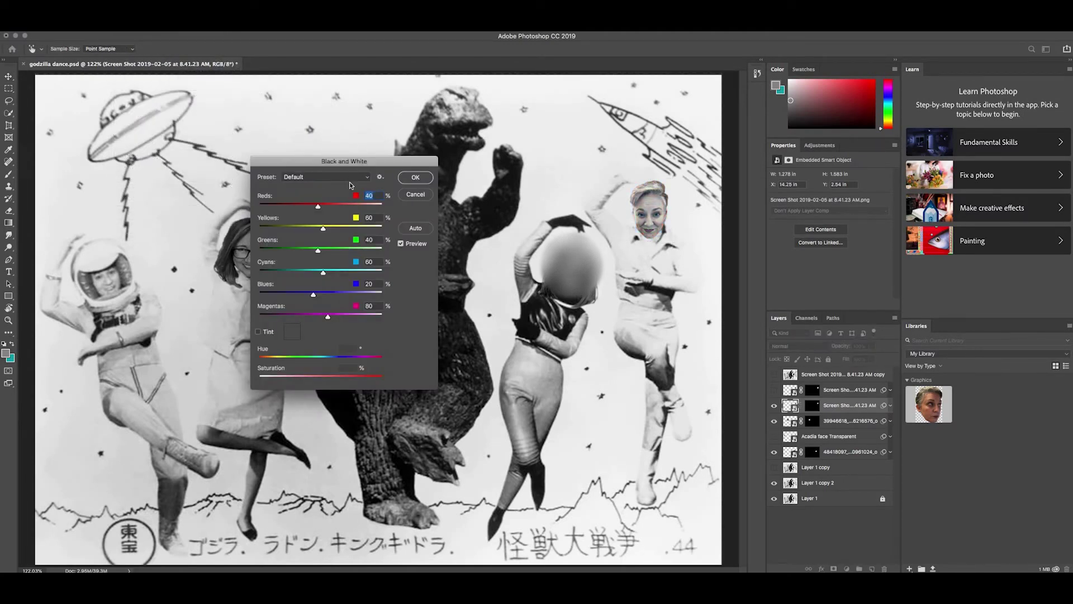
Try the Darker, Maximum Black, Maximum White and Blue Filter presets on the head's black-and-white conversion.
click(364, 178)
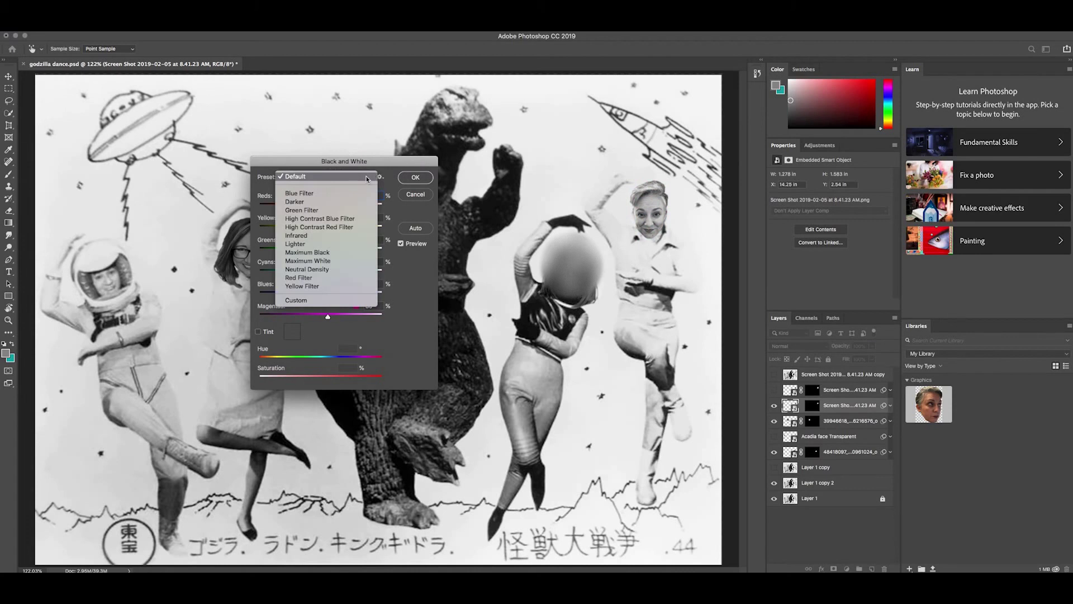
click(304, 203)
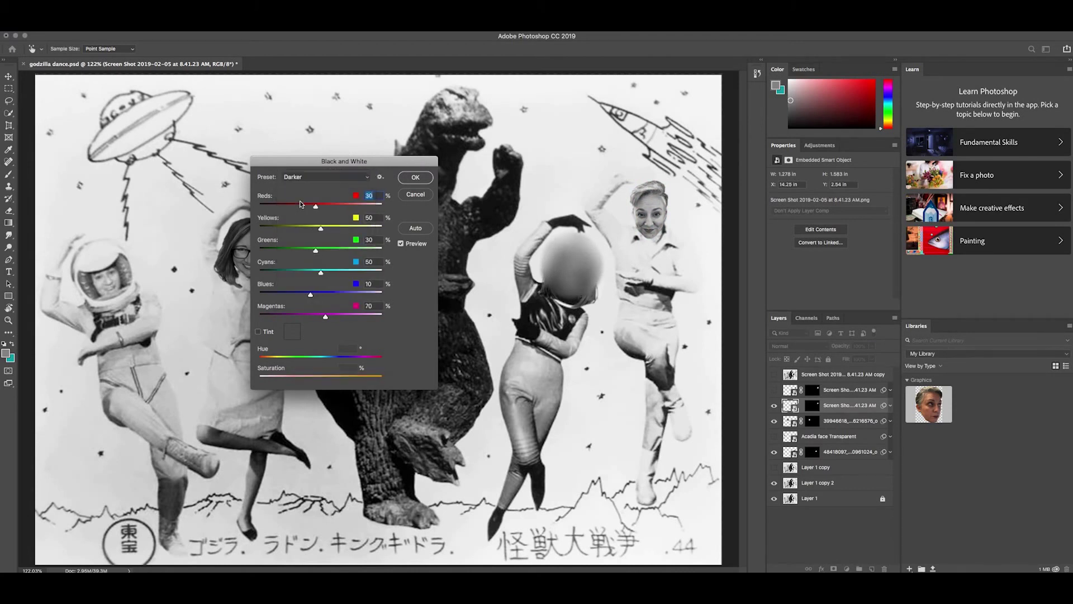
click(370, 179)
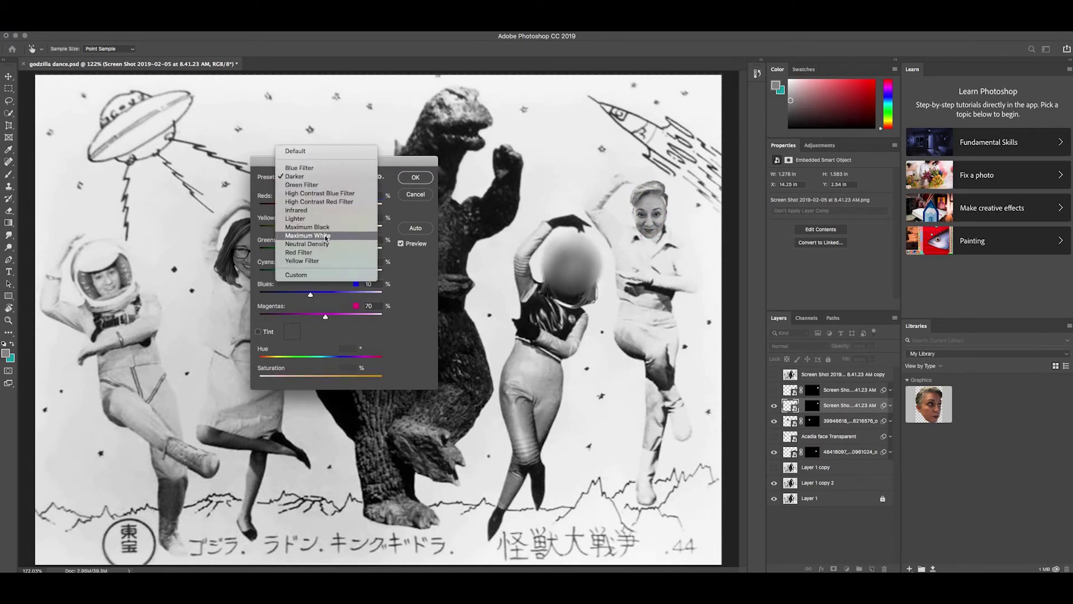
click(327, 228)
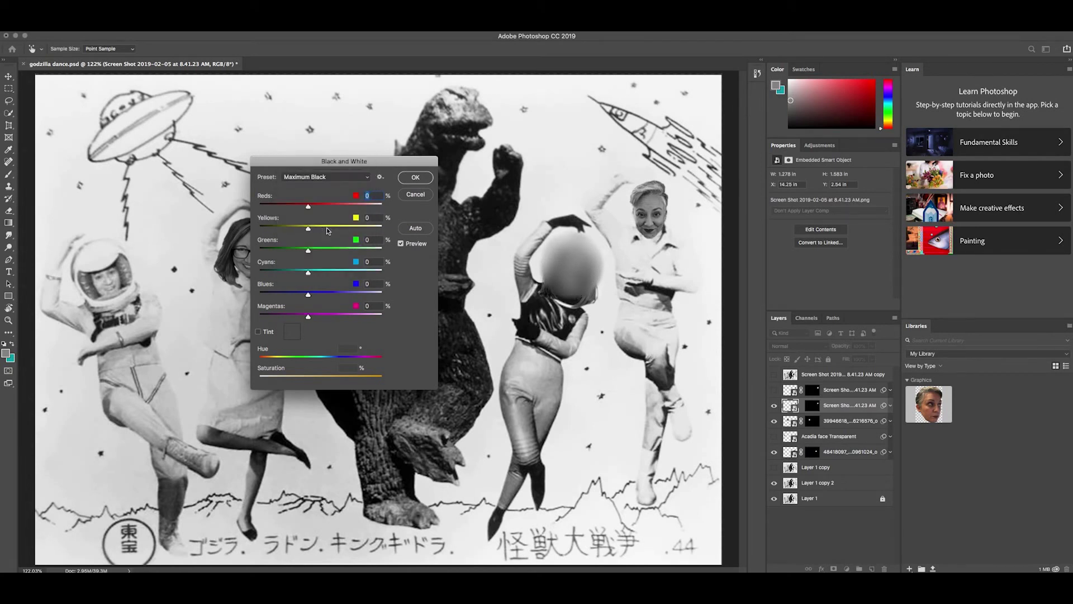
click(367, 179)
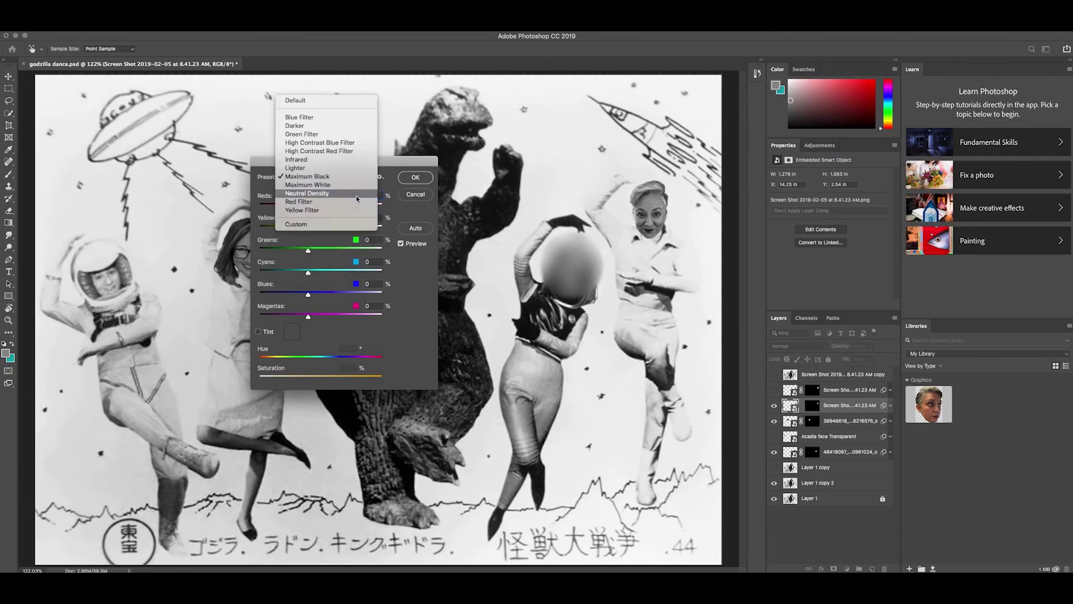
click(320, 185)
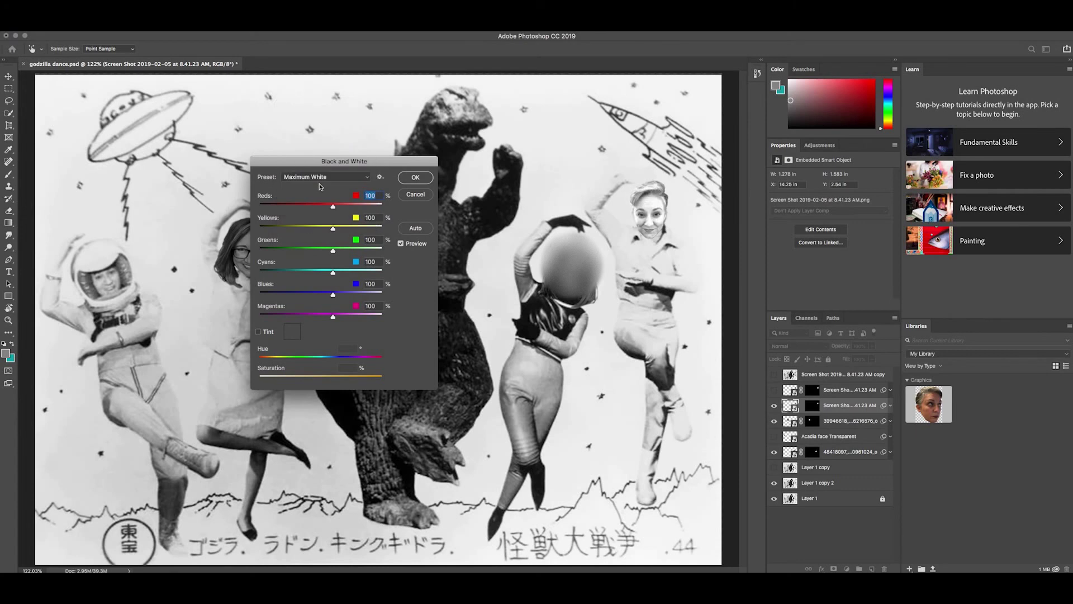
click(361, 178)
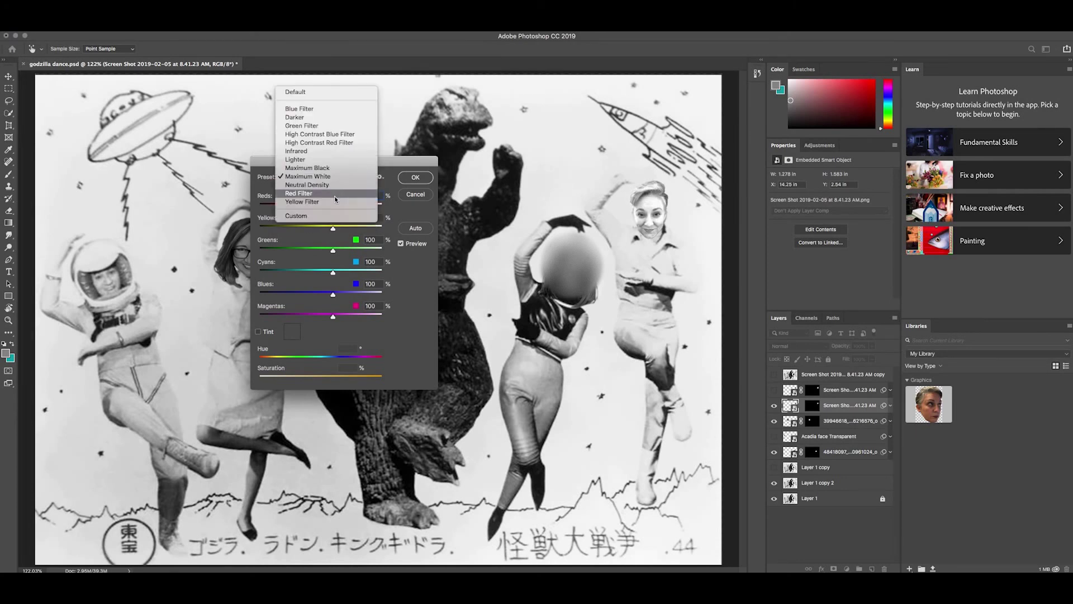
click(310, 109)
Convert the head to black and white with the Maximum Black preset and apply the adjustment.
click(361, 179)
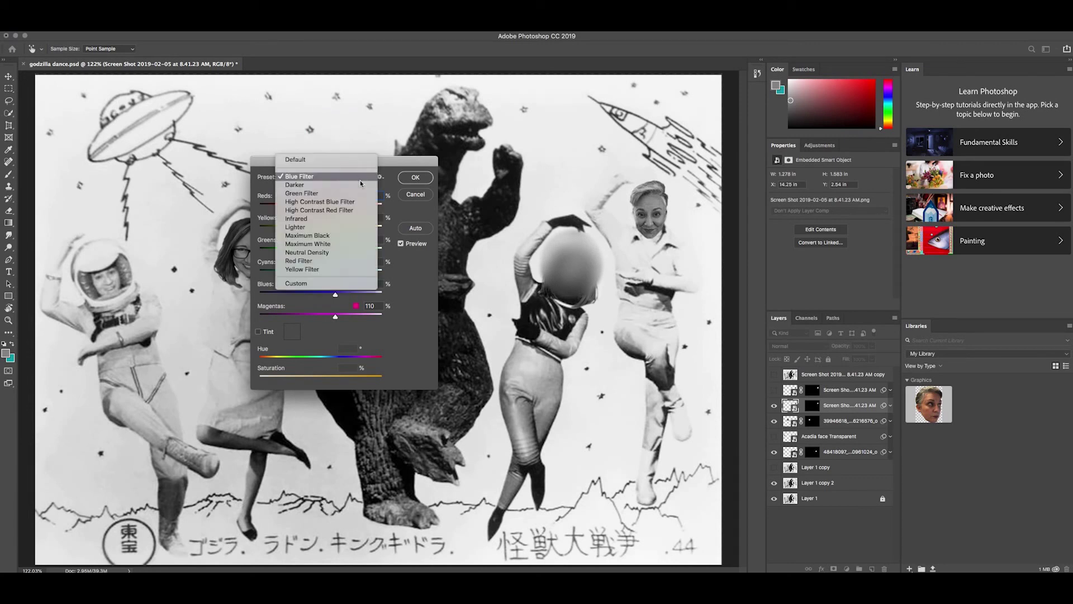
click(318, 237)
click(416, 177)
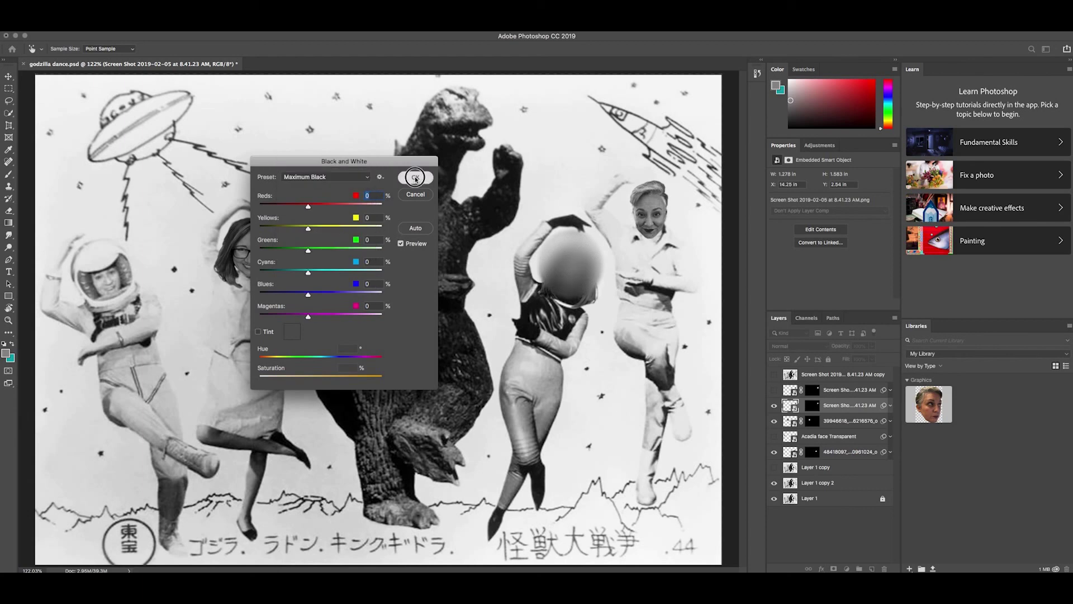